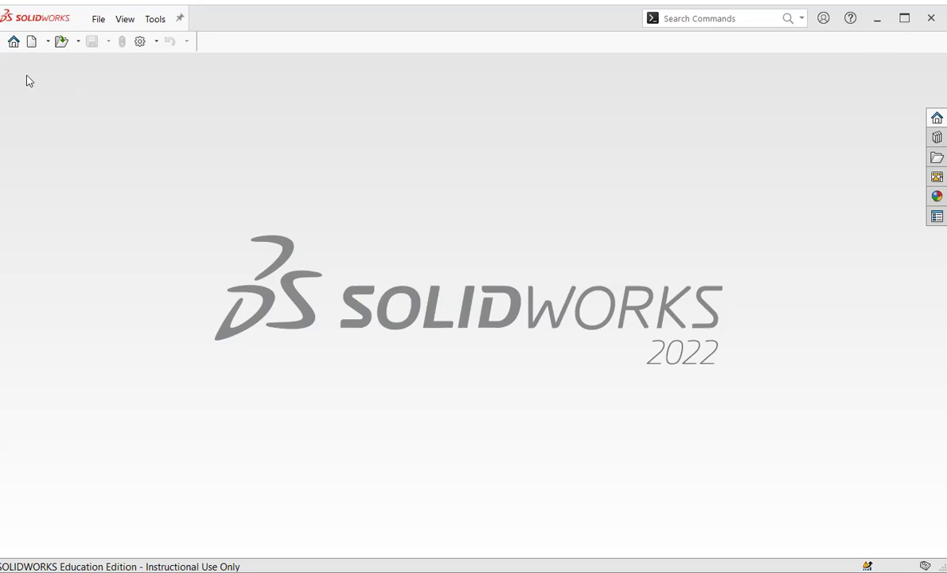
Create a new part, Part5, and start a Revolve sketch on the Front Plane.
{"action": "left_click", "coordinate": [31, 43]}
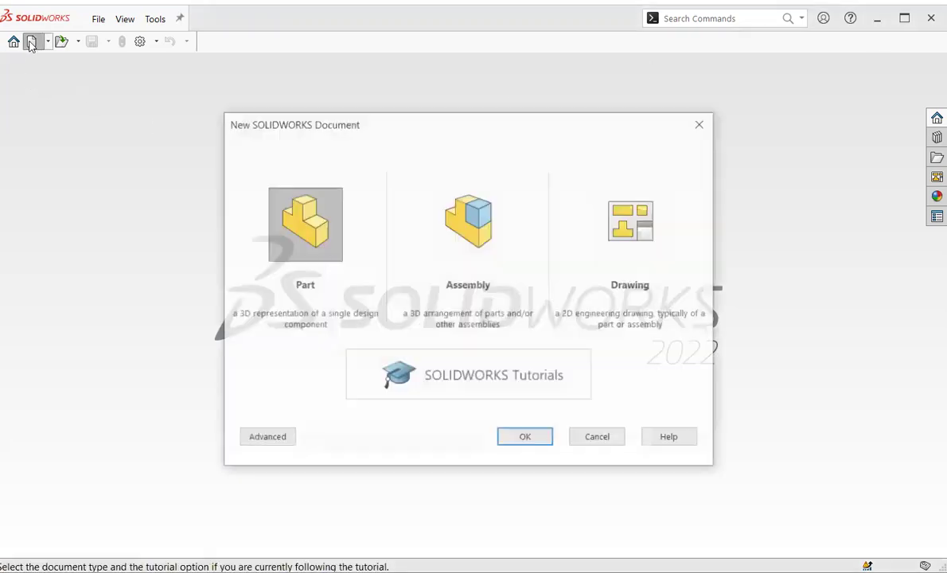
{"action": "left_click", "coordinate": [291, 254]}
{"action": "left_click", "coordinate": [524, 439]}
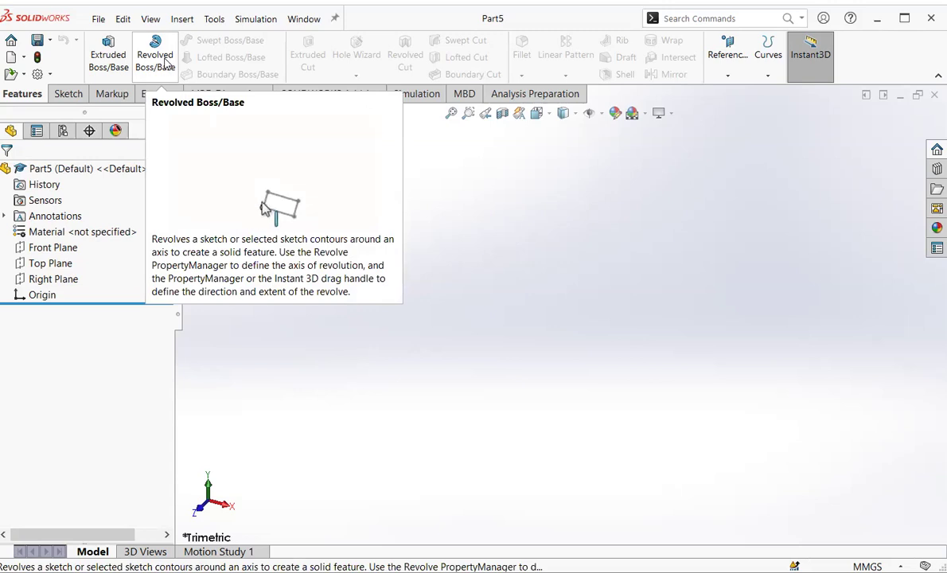
{"action": "left_click", "coordinate": [155, 54]}
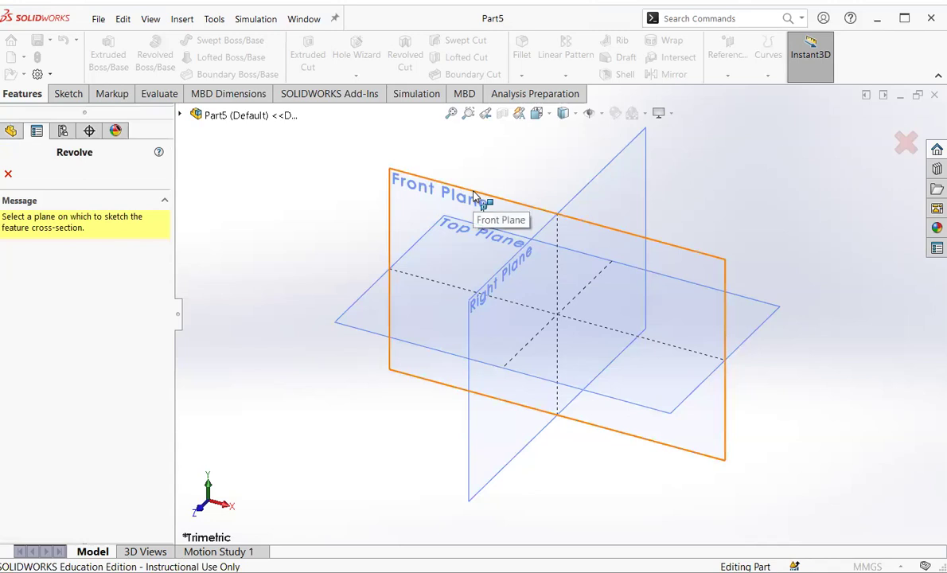
{"action": "left_click", "coordinate": [473, 194]}
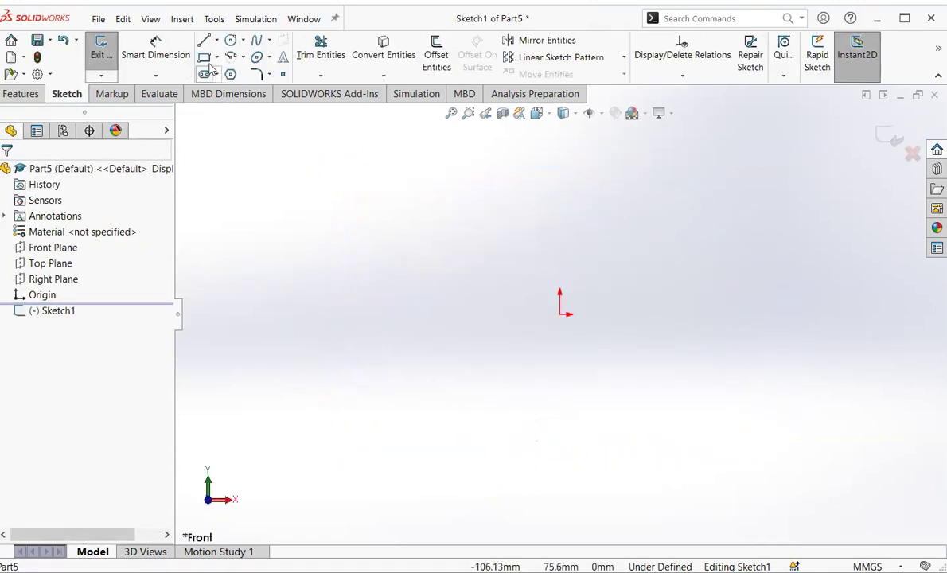
Draw the bottom edge about 18 mm left from the origin, then the left side.
{"action": "left_click", "coordinate": [204, 45]}
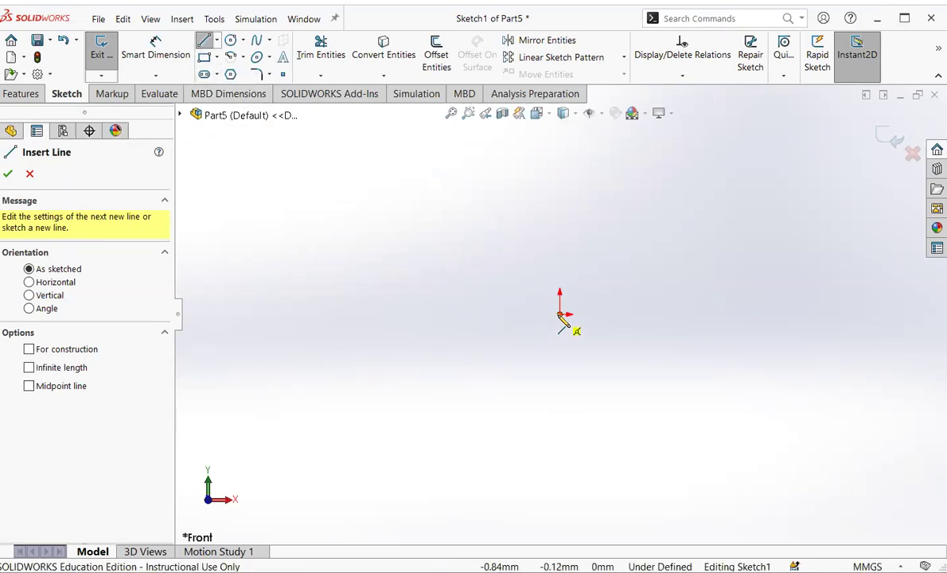
{"action": "left_click", "coordinate": [560, 314]}
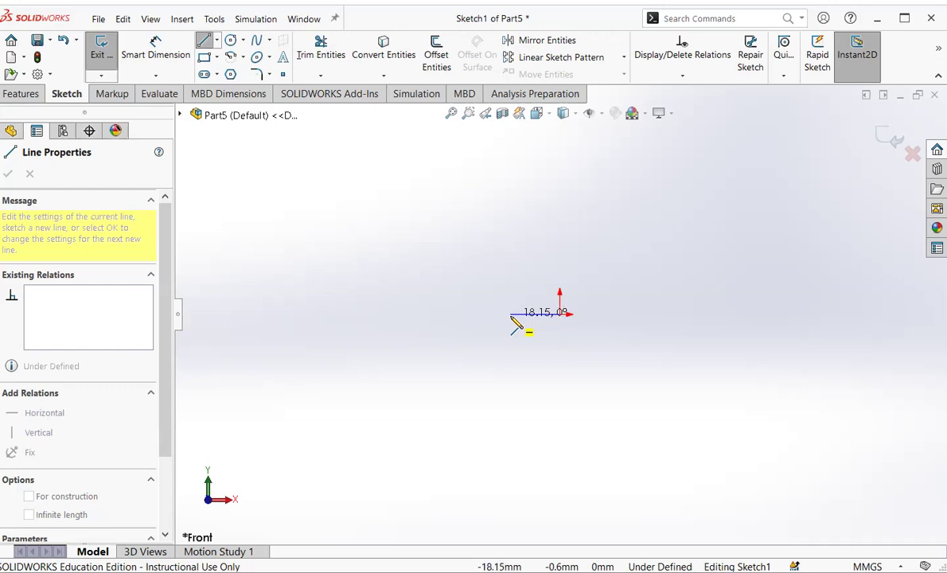
{"action": "left_click", "coordinate": [512, 316]}
{"action": "scroll", "coordinate": [513, 317], "scroll_direction": "down", "scroll_amount": 8}
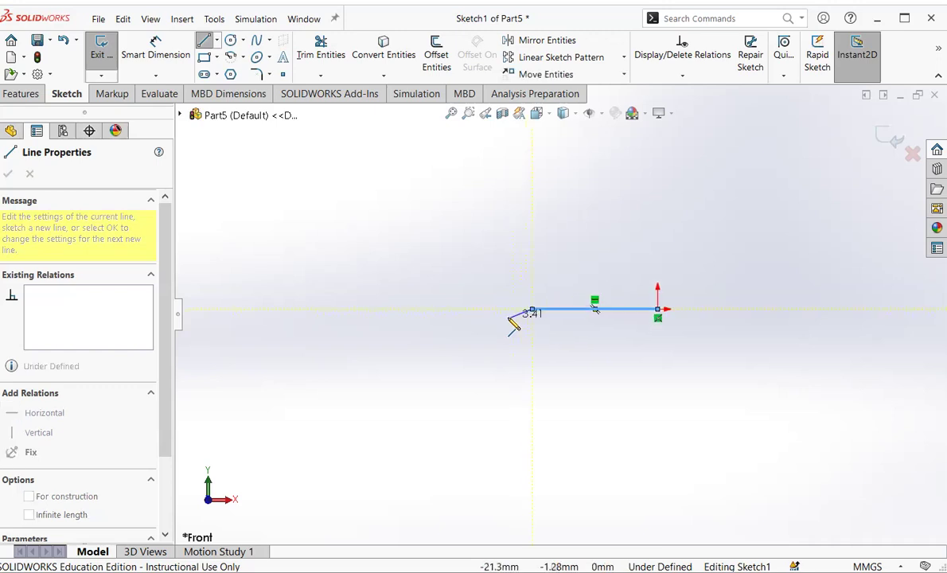
{"action": "scroll", "coordinate": [513, 323], "scroll_direction": "down", "scroll_amount": 1}
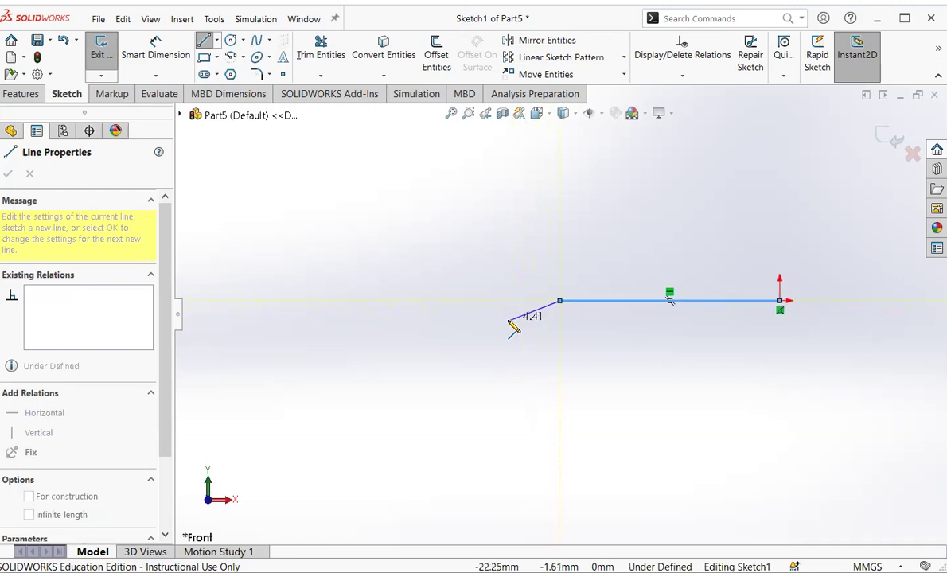
{"action": "left_click", "coordinate": [560, 244]}
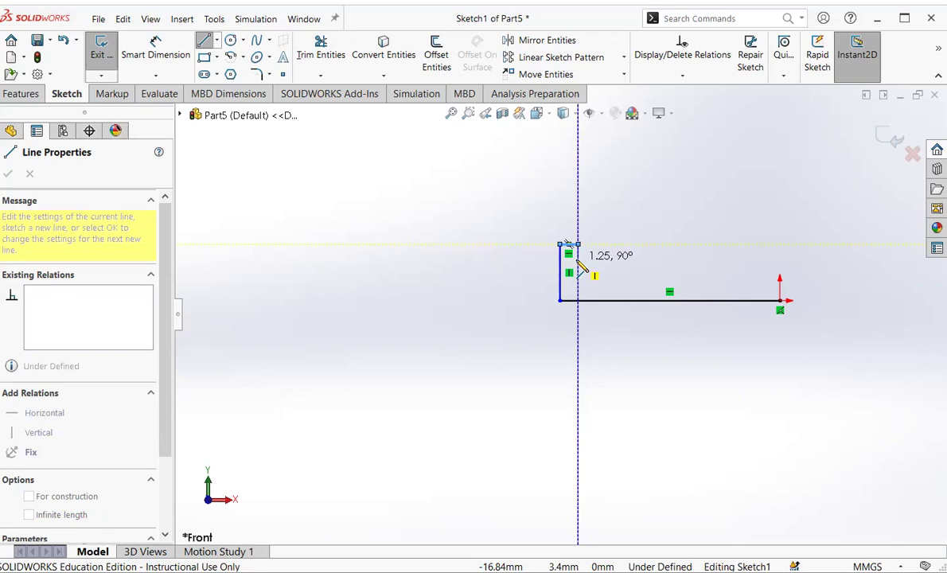
Draw the top edge with a rectangular groove near the left end, and close the profile.
{"action": "left_click", "coordinate": [578, 245]}
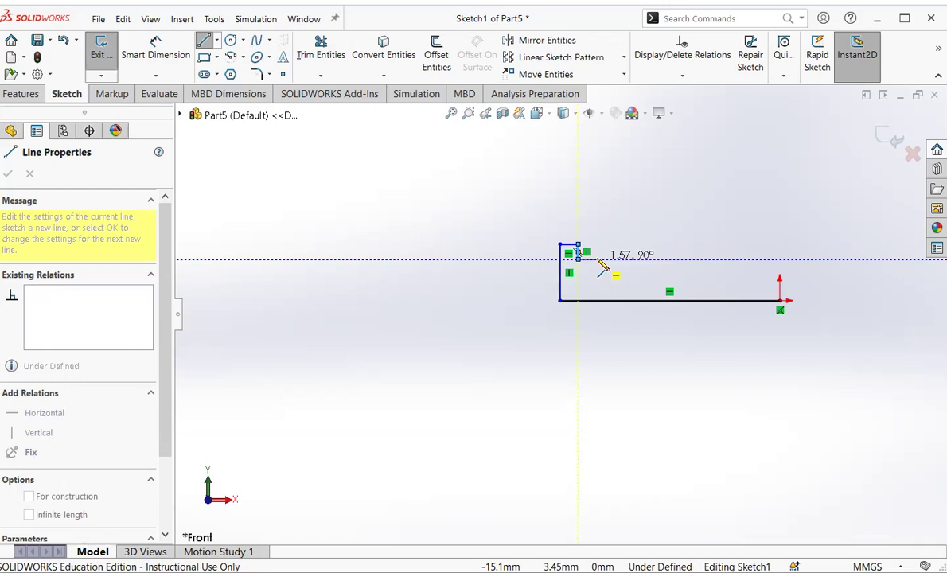
{"action": "left_click", "coordinate": [596, 259]}
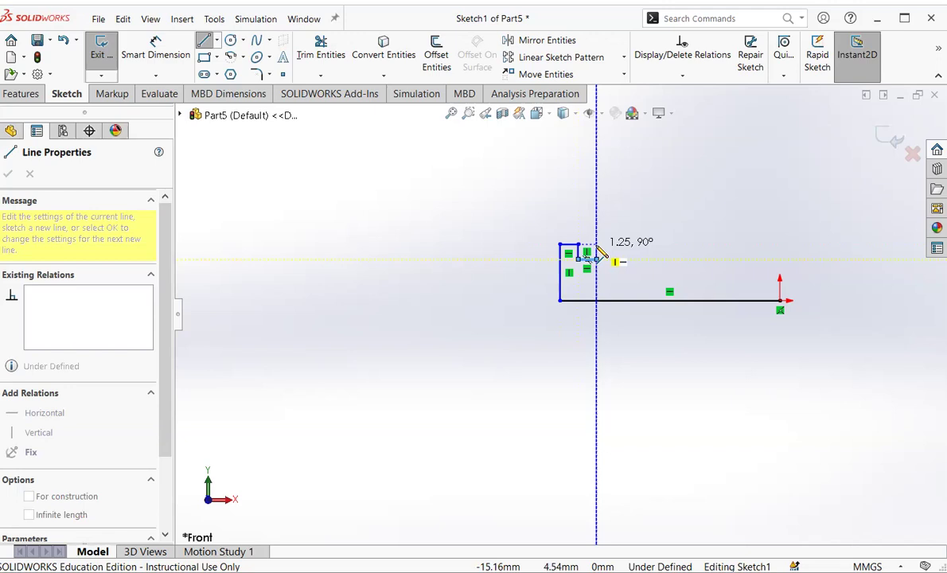
{"action": "scroll", "coordinate": [609, 246], "scroll_direction": "down", "scroll_amount": 3}
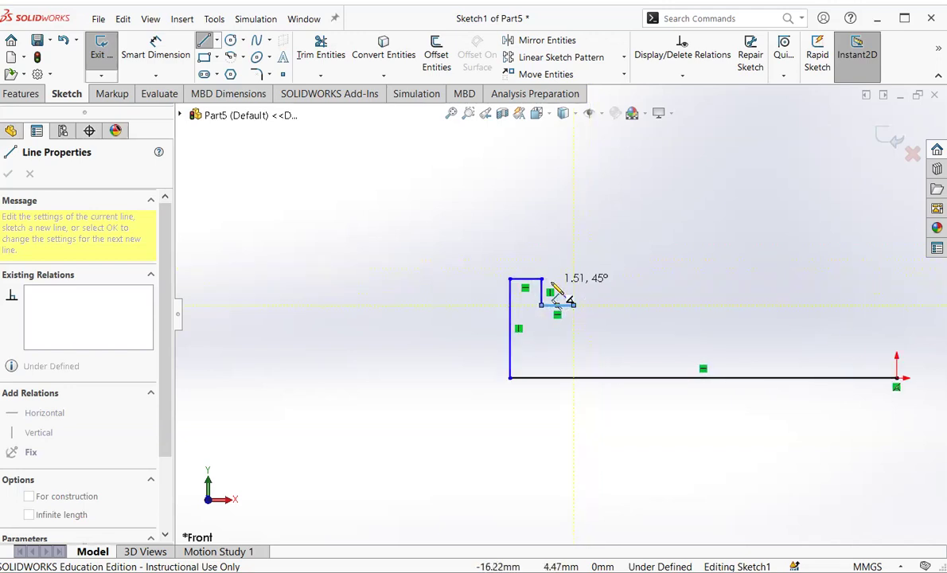
{"action": "left_click", "coordinate": [573, 280]}
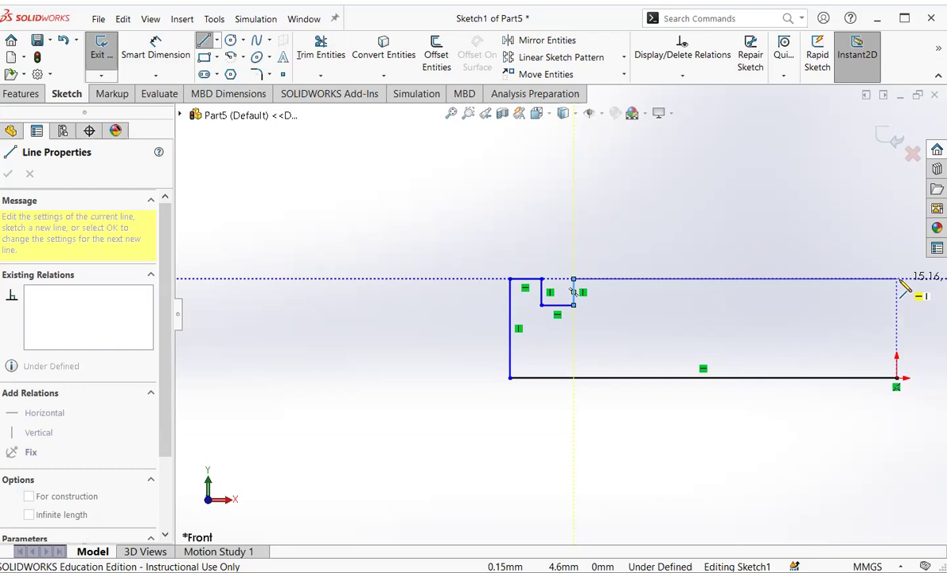
{"action": "left_click", "coordinate": [897, 279]}
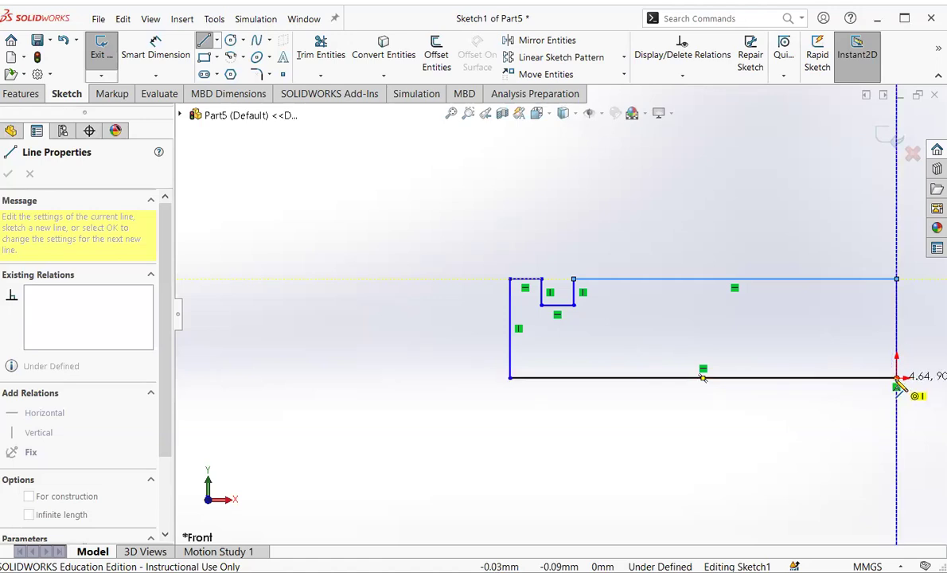
{"action": "left_click", "coordinate": [896, 378]}
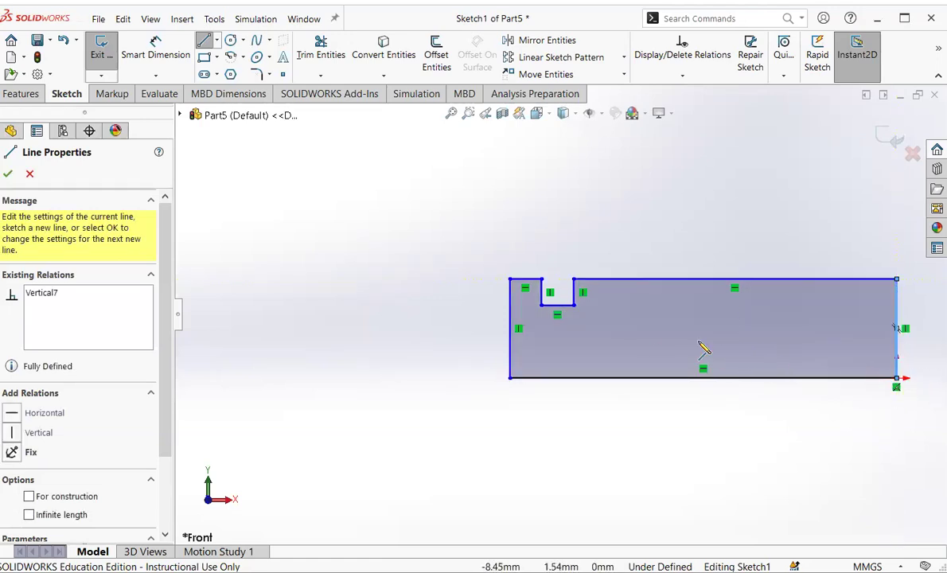
Dimension the profile's bottom length to 19 and its height to 4.5.
{"action": "left_click", "coordinate": [155, 46]}
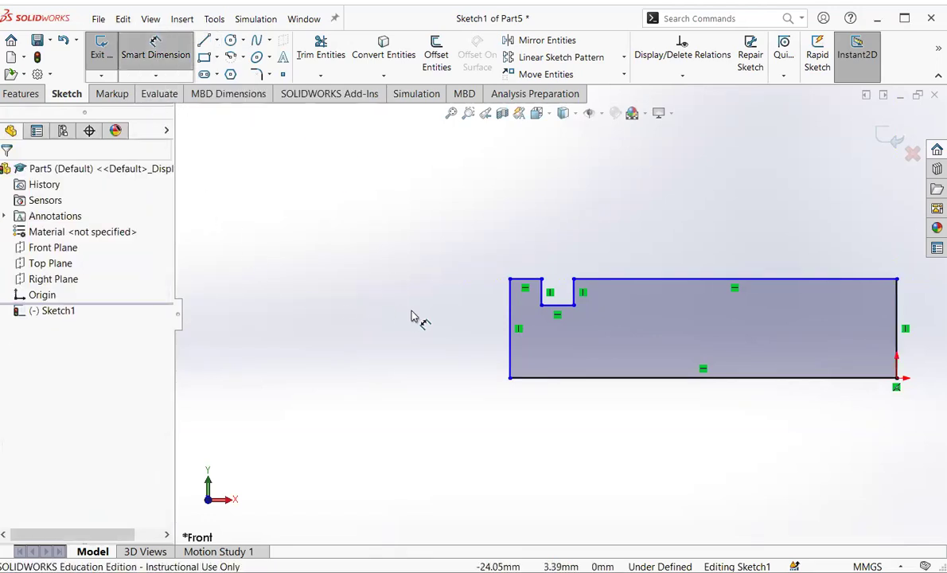
{"action": "left_click", "coordinate": [600, 385]}
{"action": "left_click", "coordinate": [604, 424]}
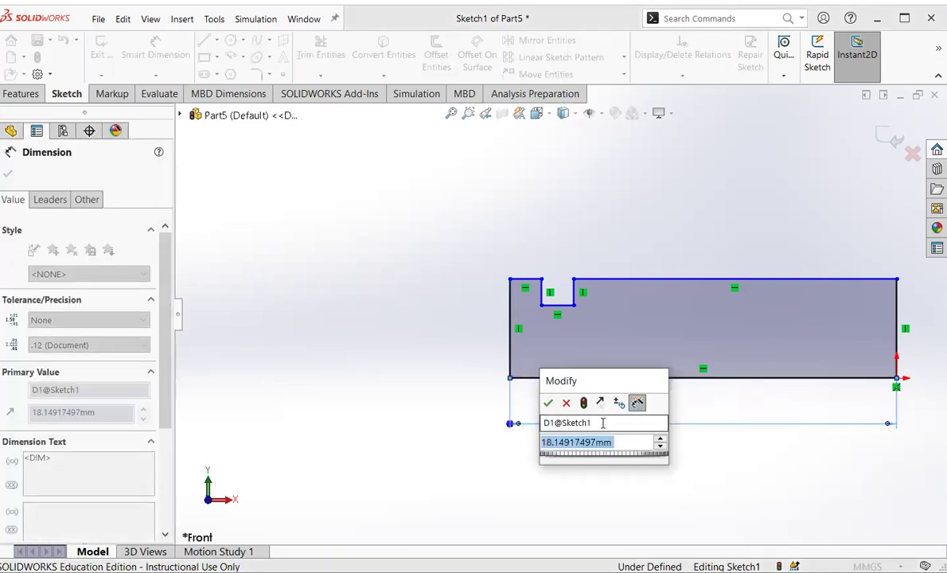
{"action": "type", "text": "19"}
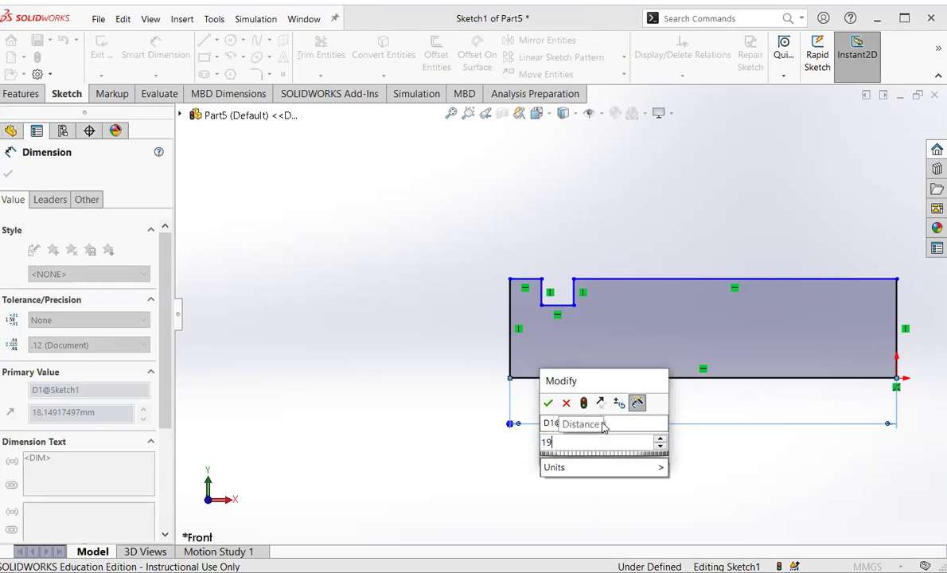
{"action": "key", "text": "Return"}
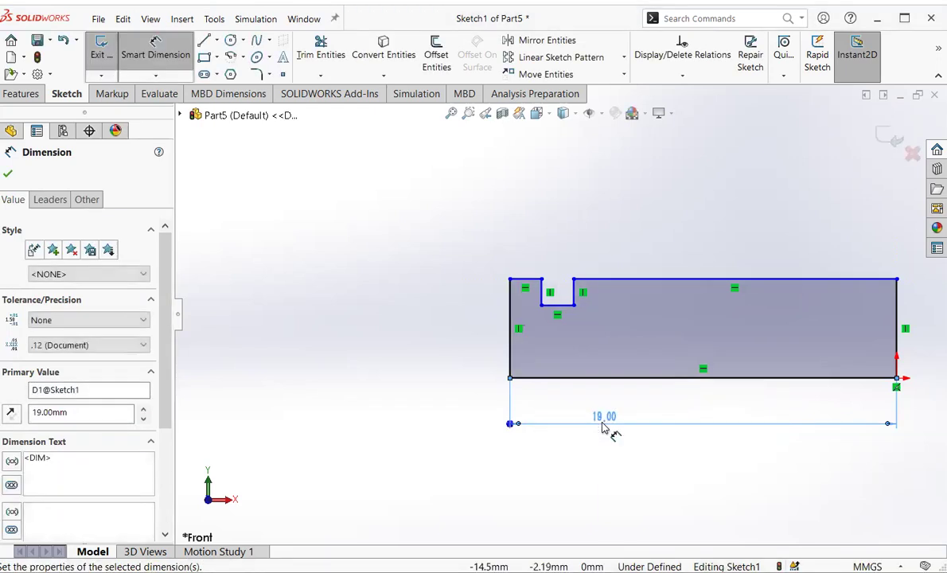
{"action": "left_click", "coordinate": [513, 312]}
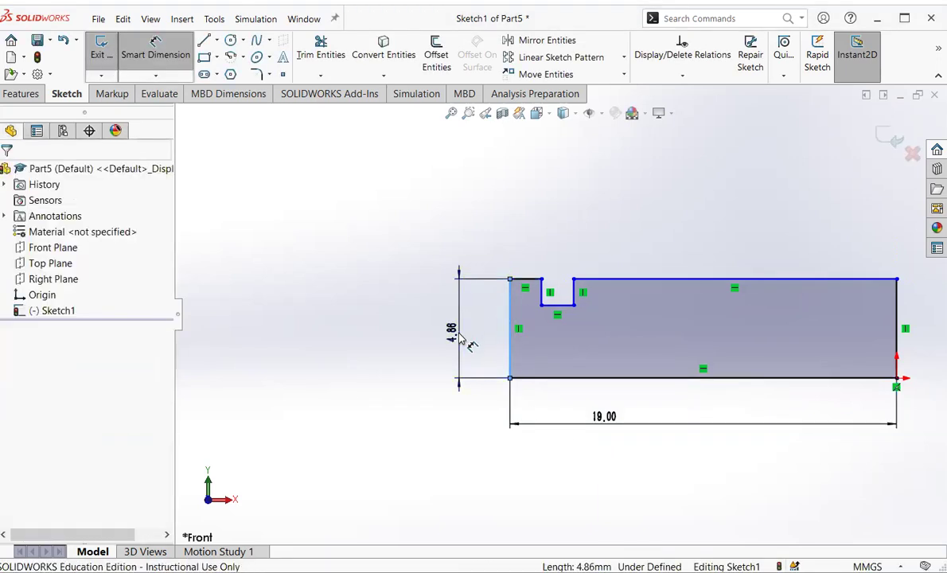
{"action": "left_click", "coordinate": [475, 332]}
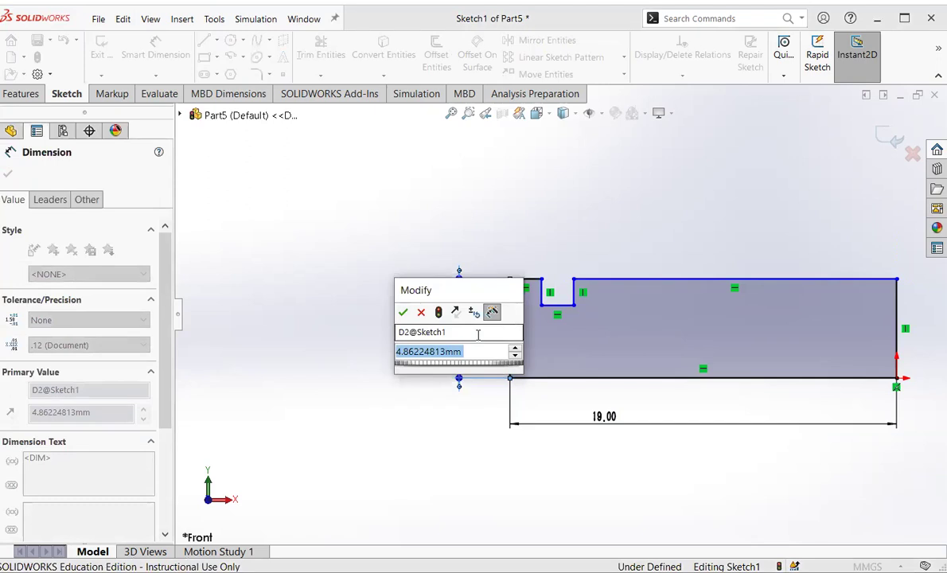
{"action": "type", "text": "4.5"}
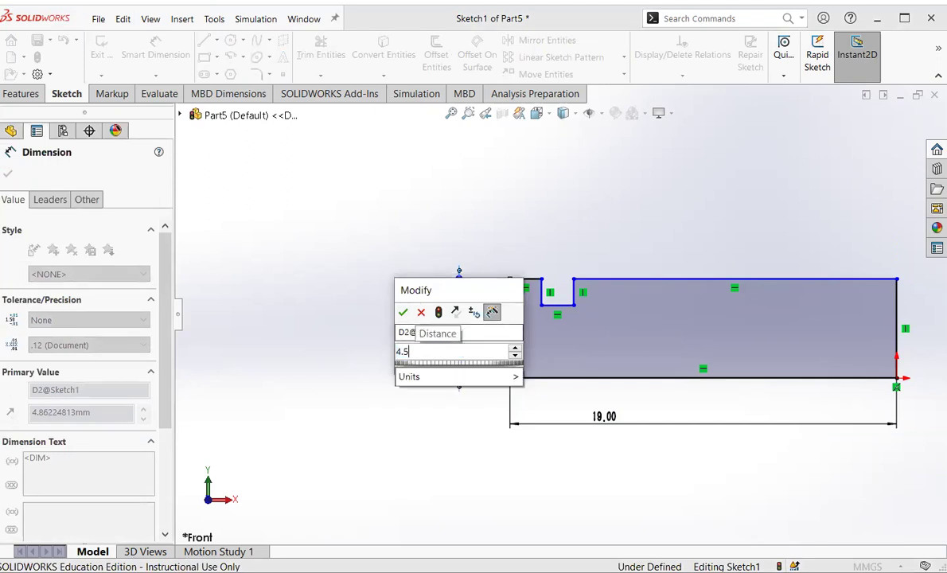
{"action": "key", "text": "Return"}
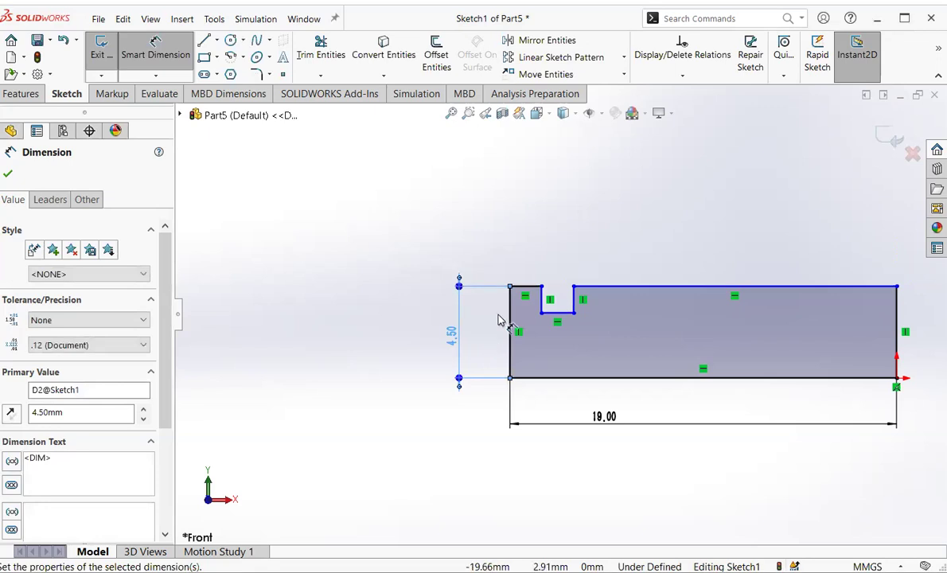
Dimension the short top edge to 1.5 and the groove depth to 1.2.
{"action": "left_click", "coordinate": [529, 286]}
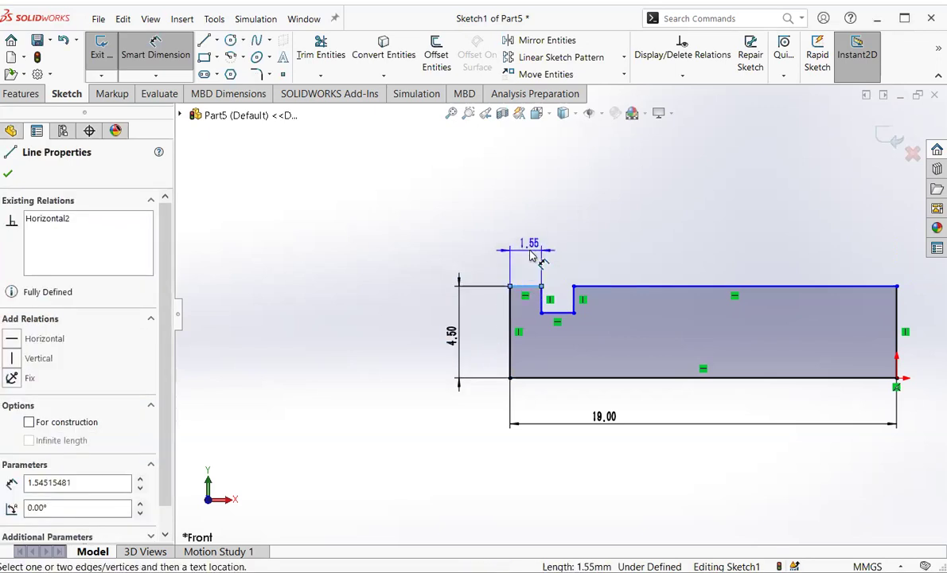
{"action": "left_click", "coordinate": [532, 255]}
{"action": "type", "text": "1"}
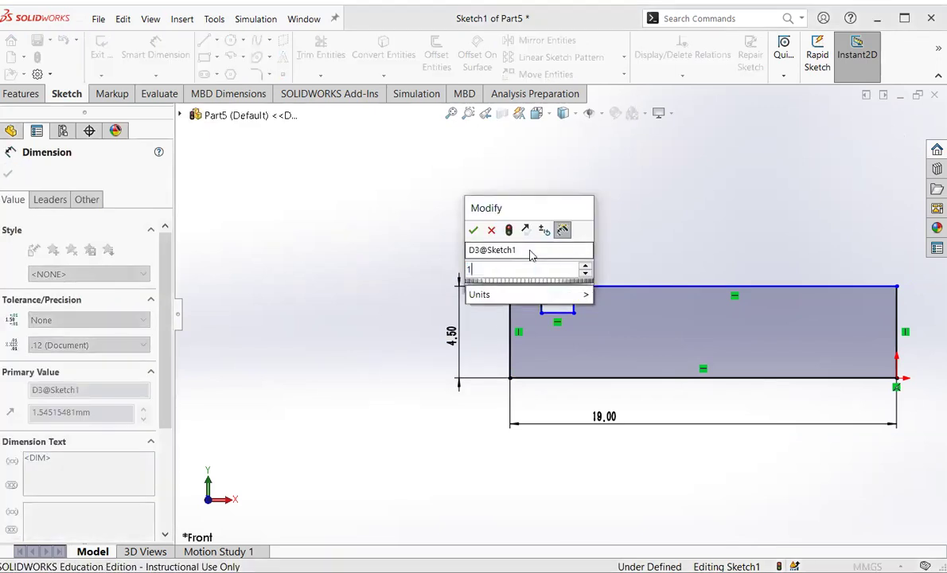
{"action": "type", "text": "."}
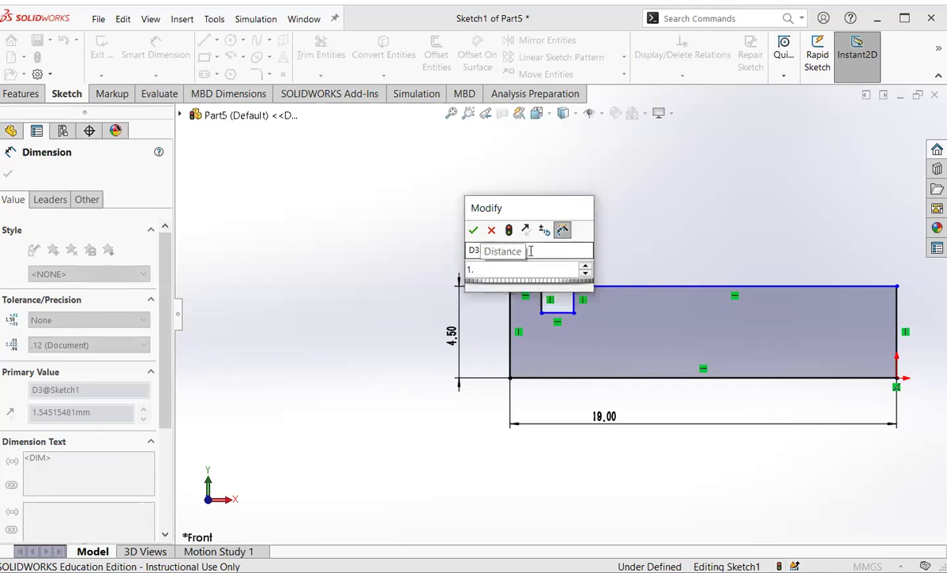
{"action": "type", "text": "5"}
{"action": "key", "text": "Return"}
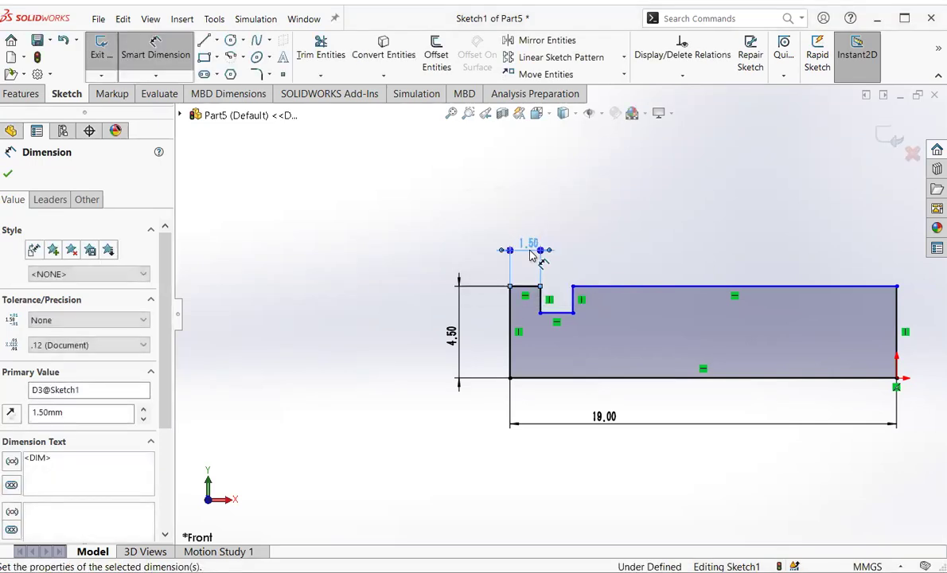
{"action": "left_click", "coordinate": [541, 302]}
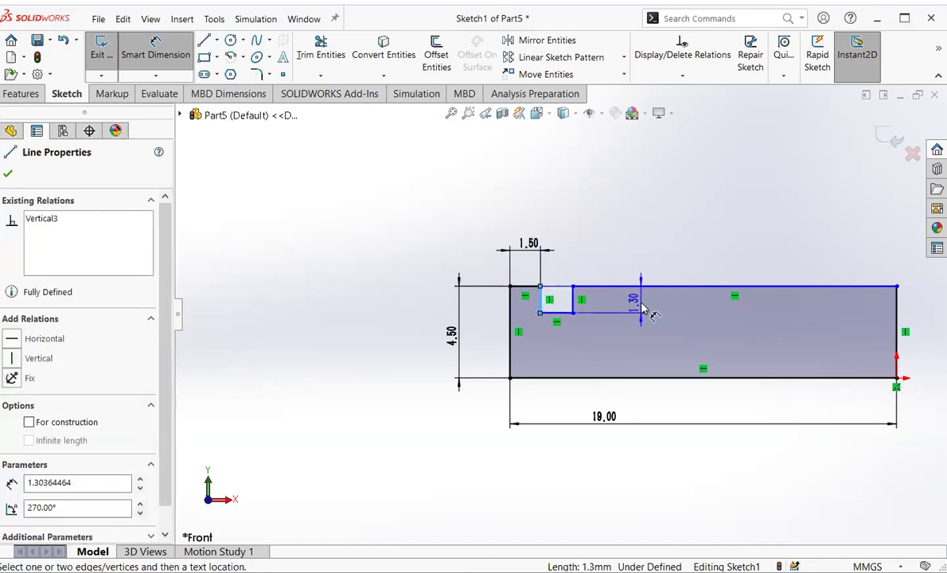
{"action": "left_click", "coordinate": [645, 310]}
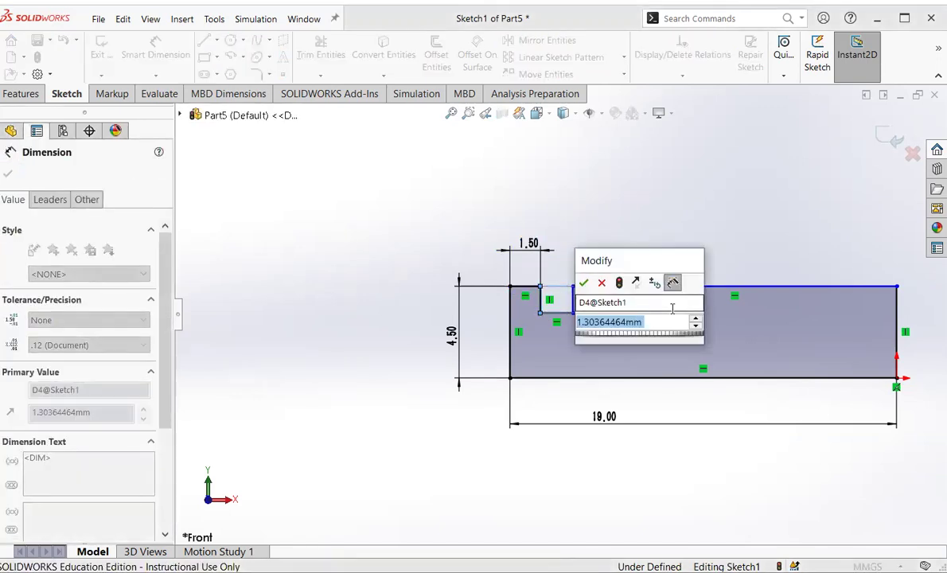
{"action": "type", "text": "1.2"}
{"action": "key", "text": "Return"}
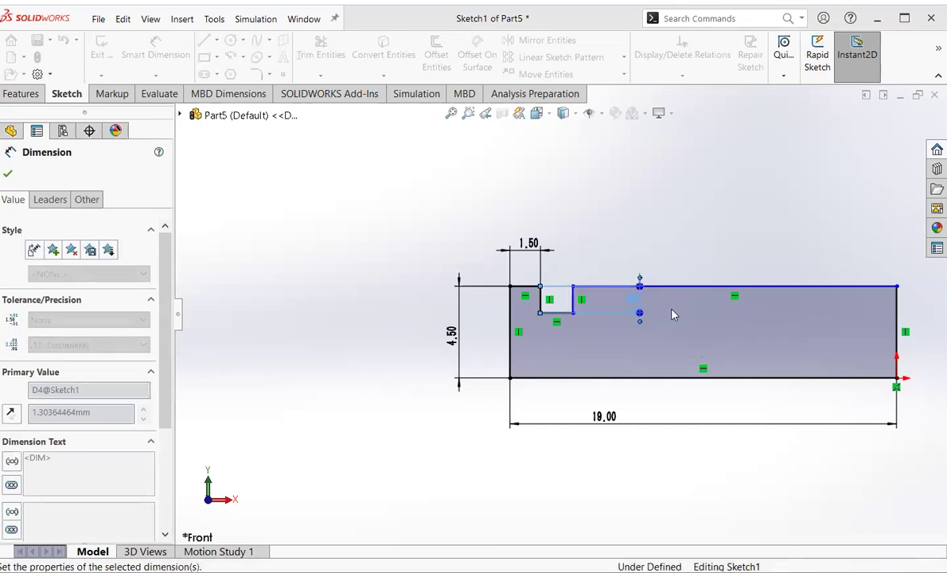
Dimension the groove's bottom edge to a 1.5 width.
{"action": "left_click", "coordinate": [558, 312]}
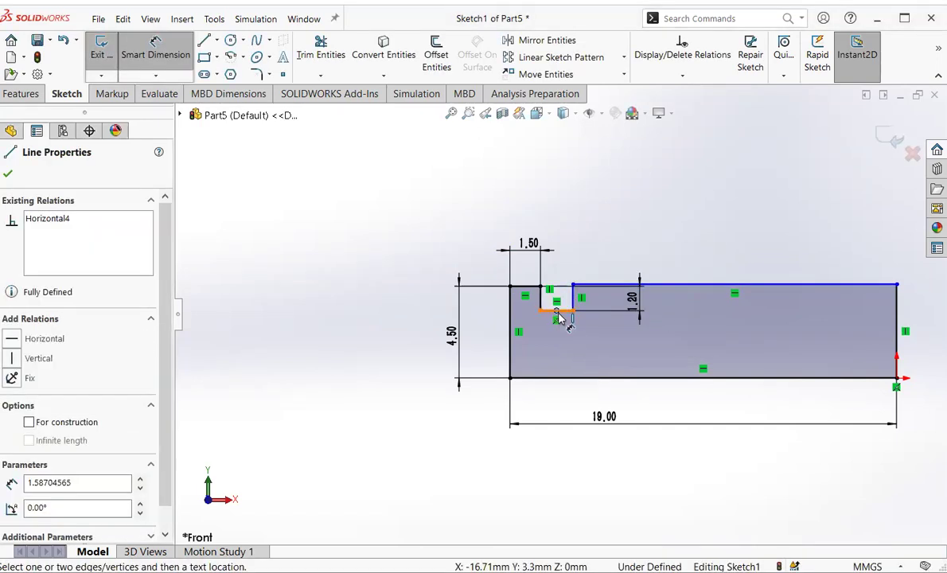
{"action": "left_click", "coordinate": [556, 310]}
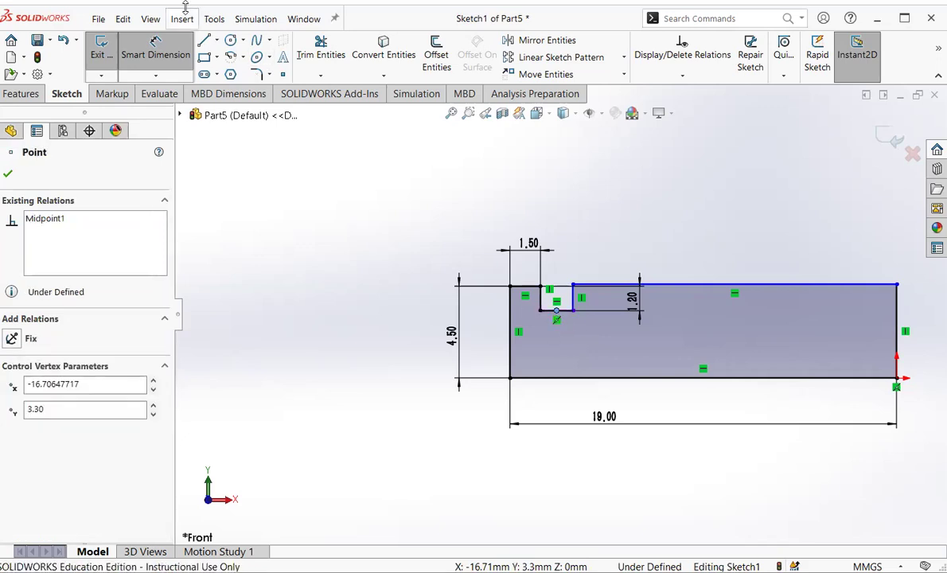
{"action": "left_click", "coordinate": [158, 54]}
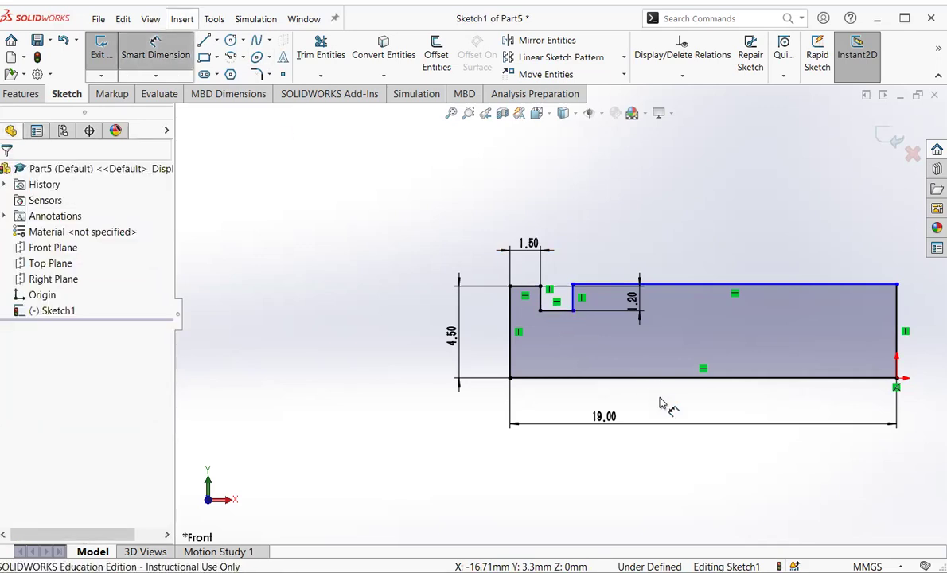
{"action": "left_click", "coordinate": [559, 310]}
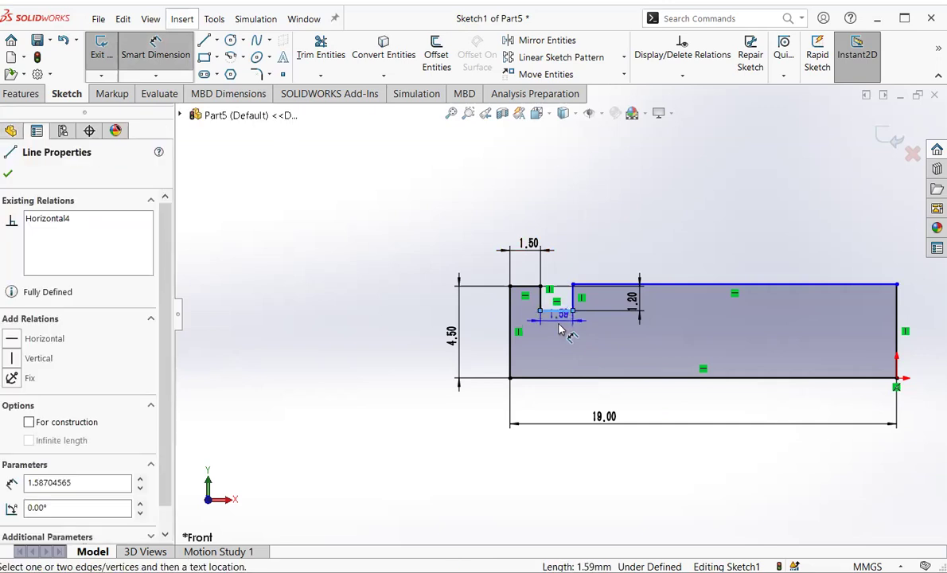
{"action": "left_click", "coordinate": [559, 341]}
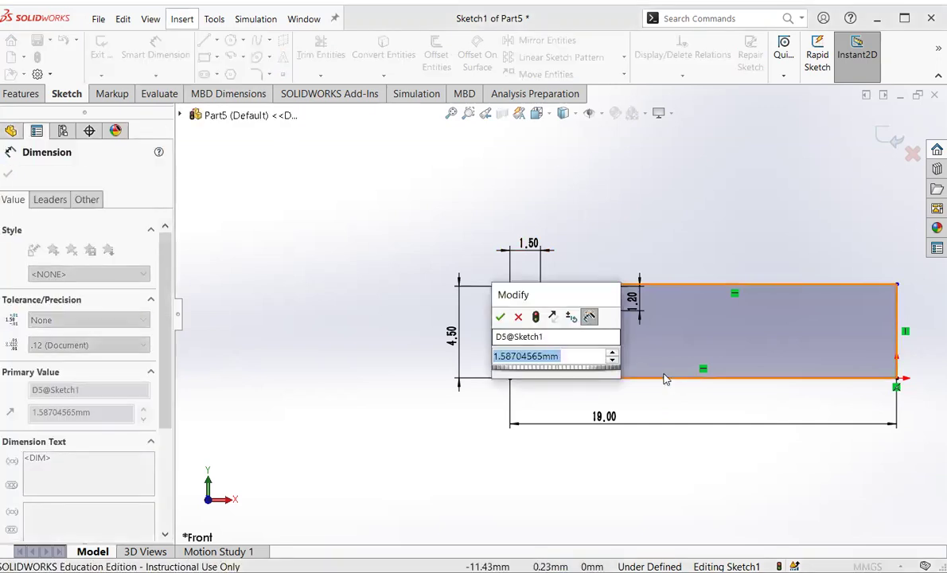
{"action": "type", "text": "1.5"}
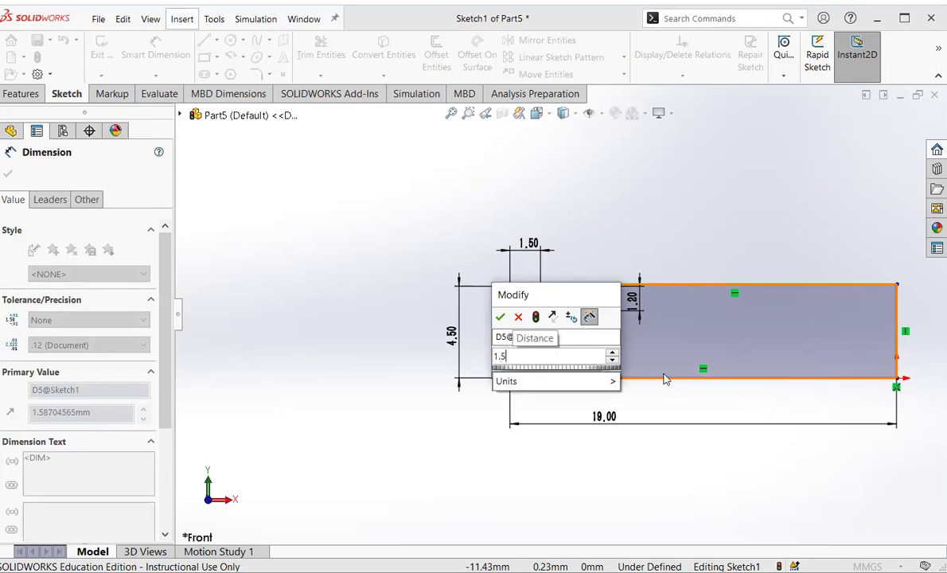
{"action": "key", "text": "Return"}
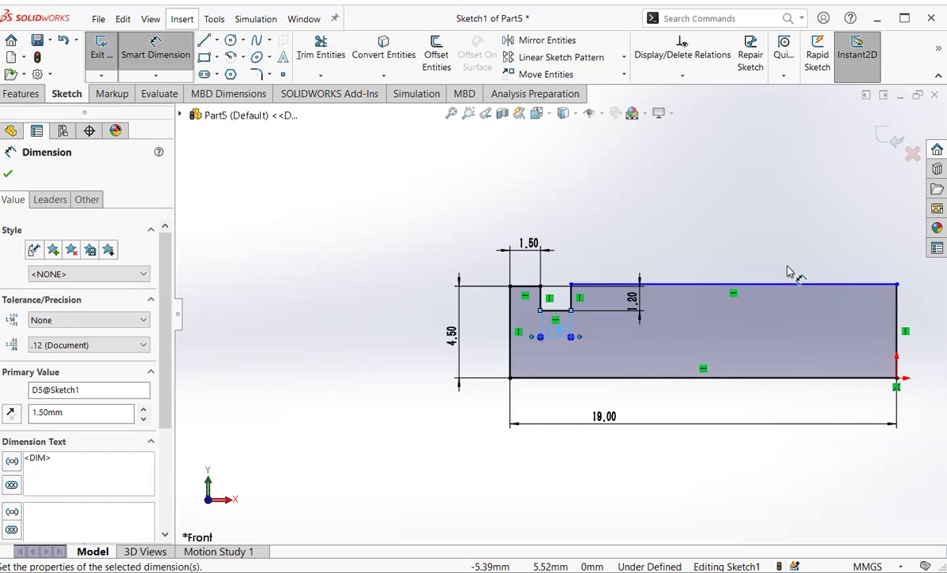
Revolve the sketch a full 360° about its bottom edge to create Revolve1.
{"action": "left_click", "coordinate": [892, 142]}
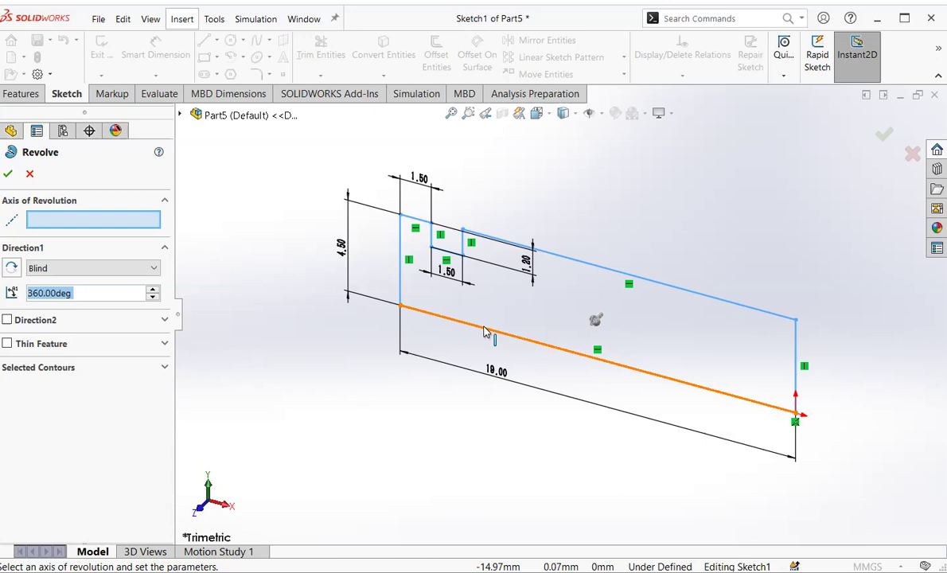
{"action": "left_click", "coordinate": [486, 332]}
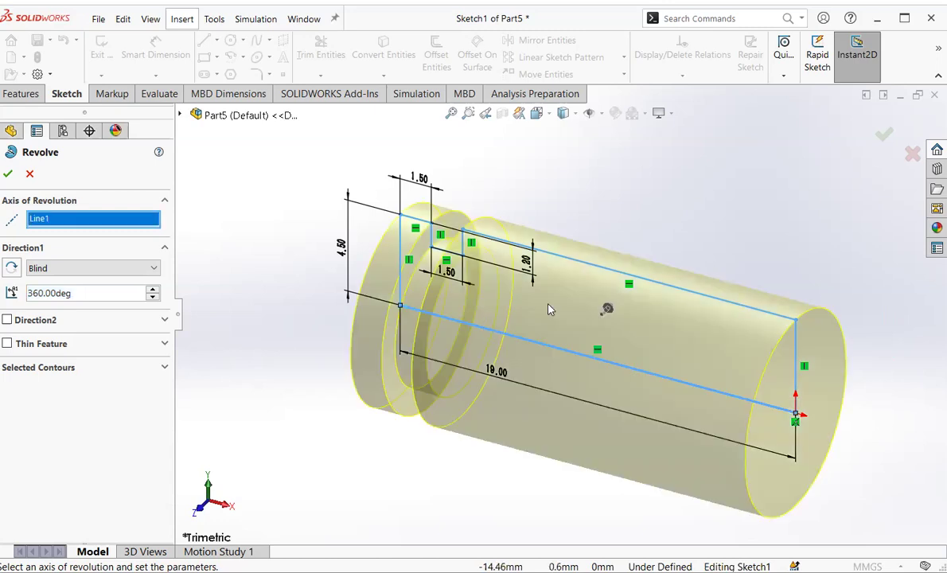
{"action": "left_click", "coordinate": [881, 134]}
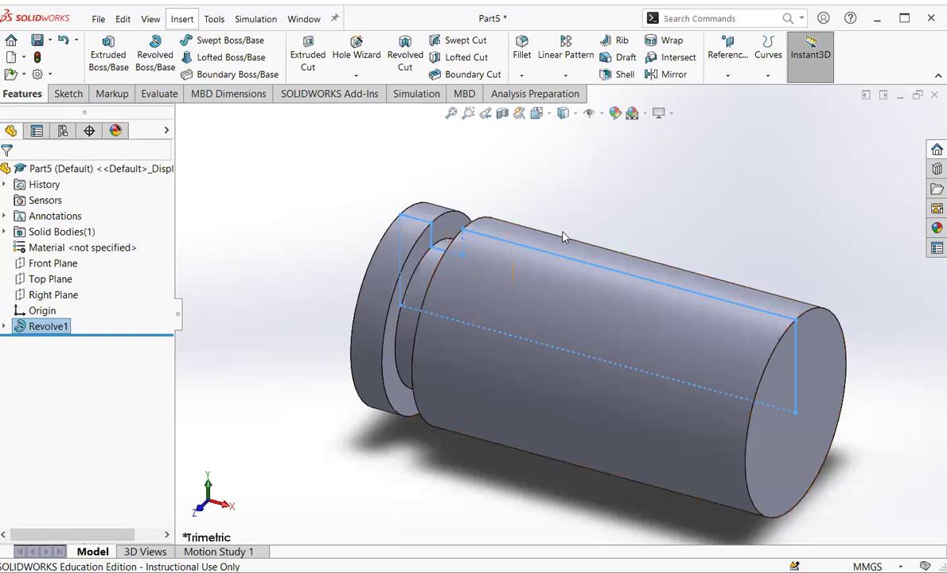
Set up a Mirror of Revolve1 across the cylinder's flat end face.
{"action": "left_click", "coordinate": [713, 197]}
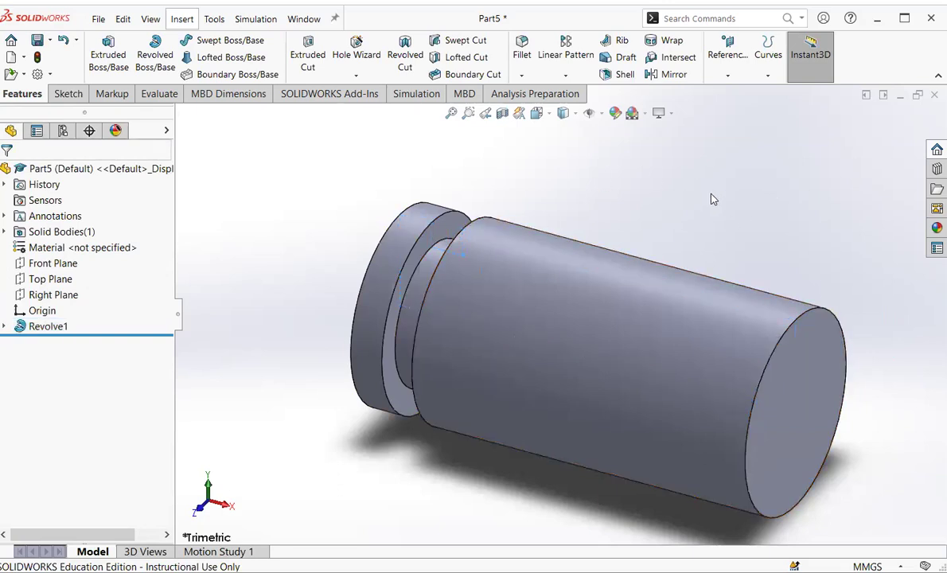
{"action": "left_click", "coordinate": [668, 80]}
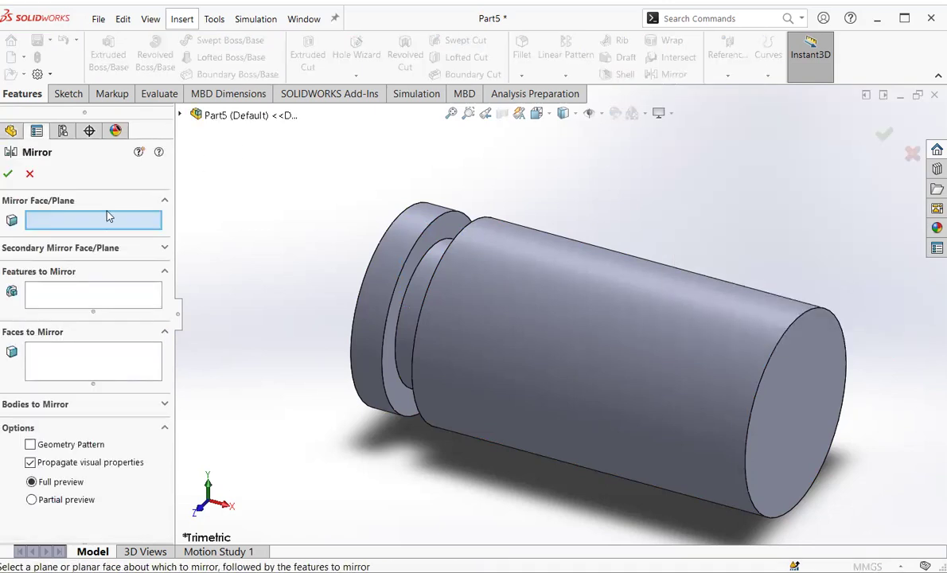
{"action": "left_click", "coordinate": [833, 381]}
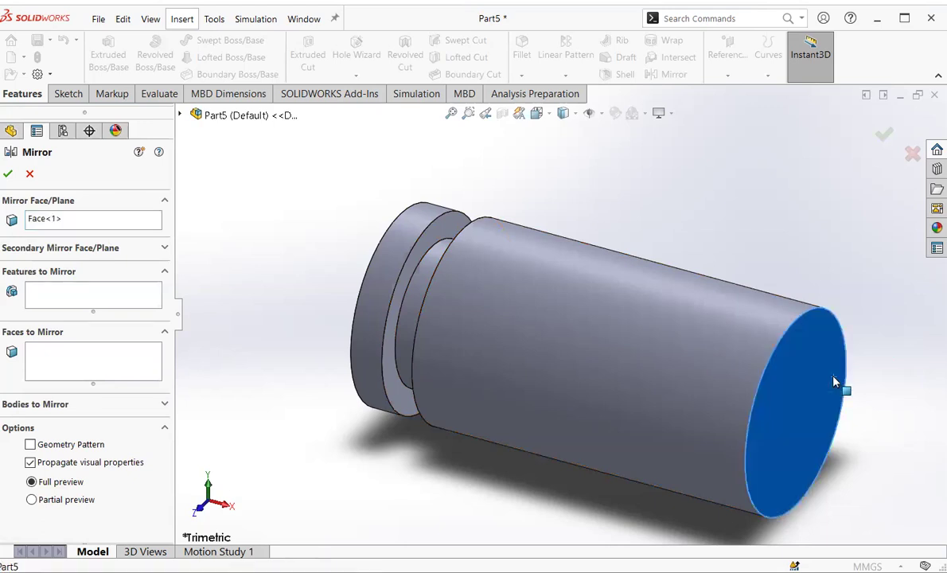
{"action": "left_click", "coordinate": [65, 290]}
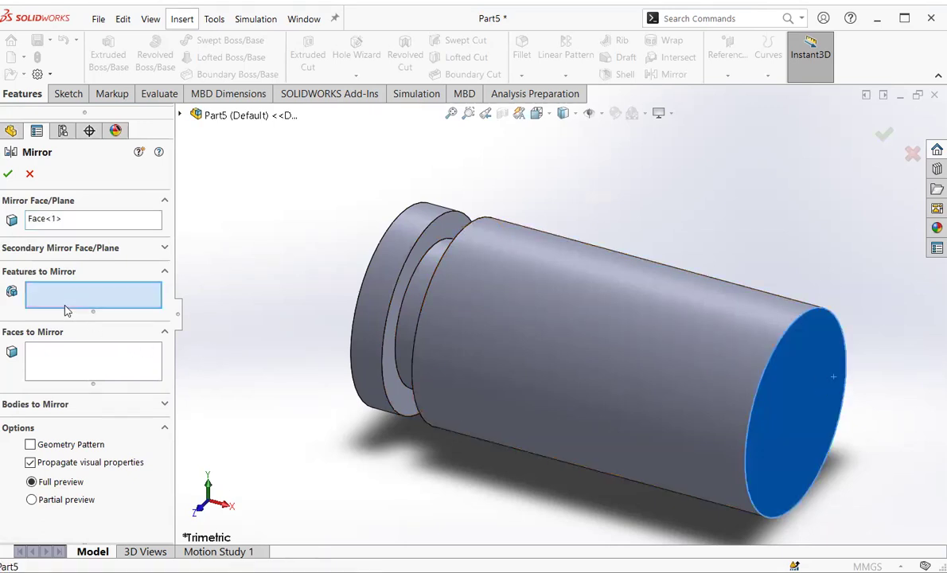
{"action": "left_click", "coordinate": [593, 313]}
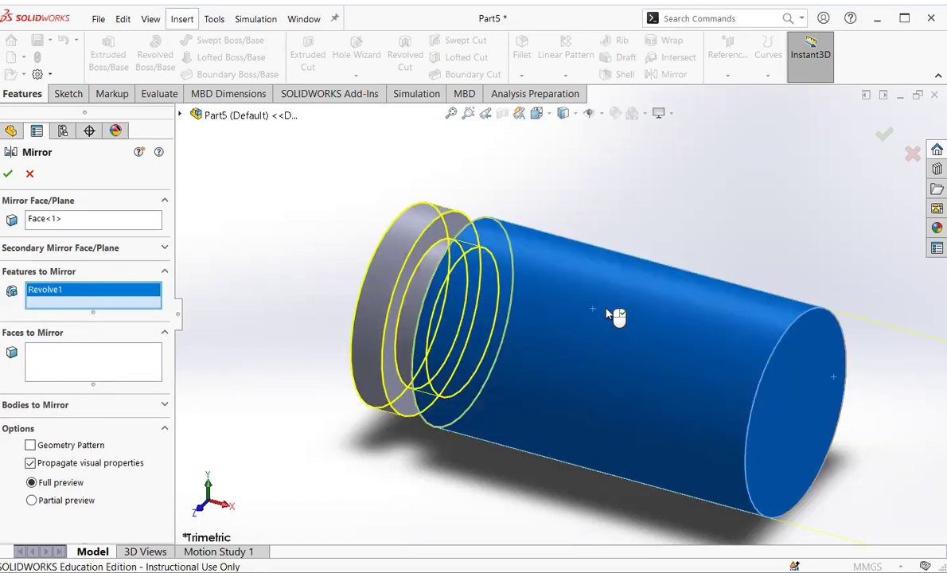
{"action": "scroll", "coordinate": [614, 311], "scroll_direction": "down", "scroll_amount": 2}
{"action": "scroll", "coordinate": [615, 310], "scroll_direction": "up", "scroll_amount": 3}
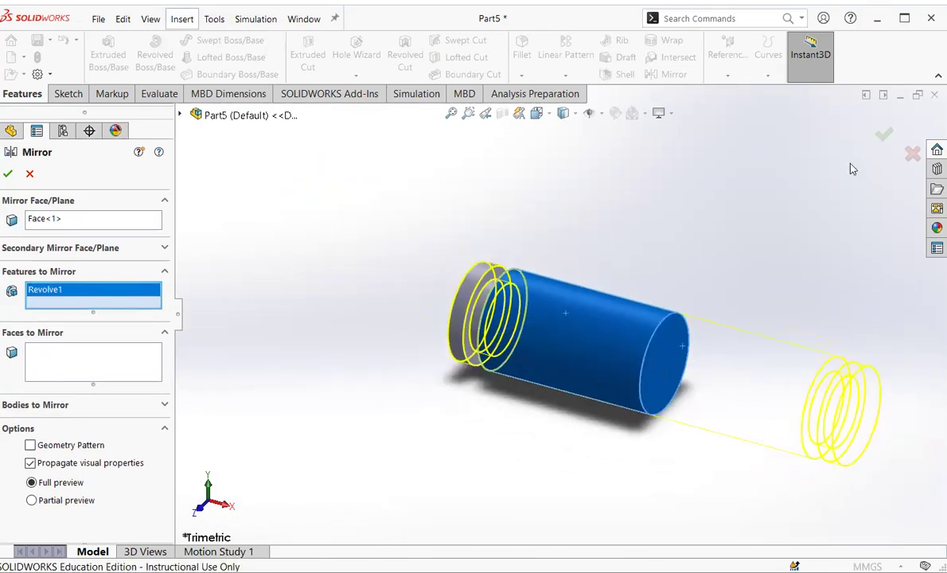
{"action": "left_click", "coordinate": [885, 137]}
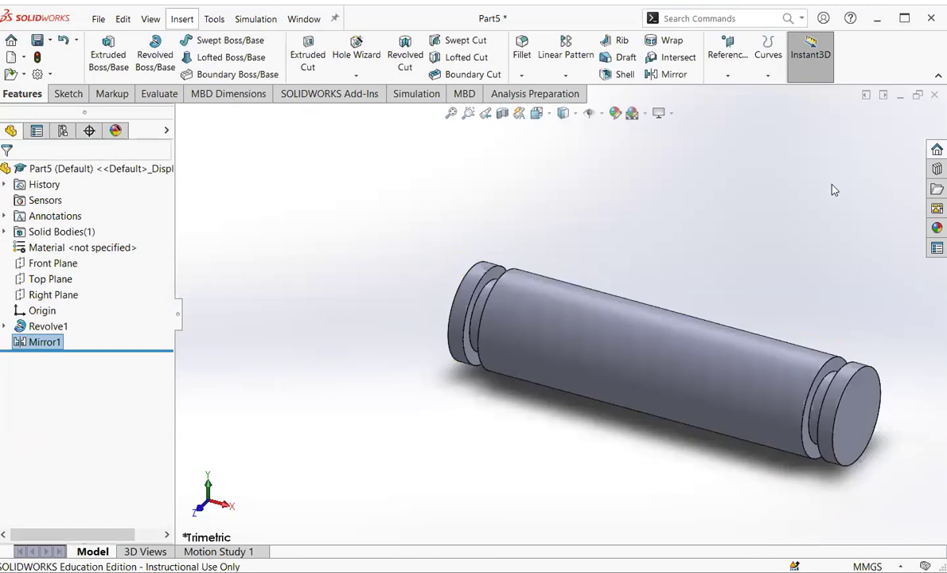
{"action": "scroll", "coordinate": [807, 277], "scroll_direction": "up", "scroll_amount": 2}
{"action": "scroll", "coordinate": [828, 324], "scroll_direction": "down", "scroll_amount": 2}
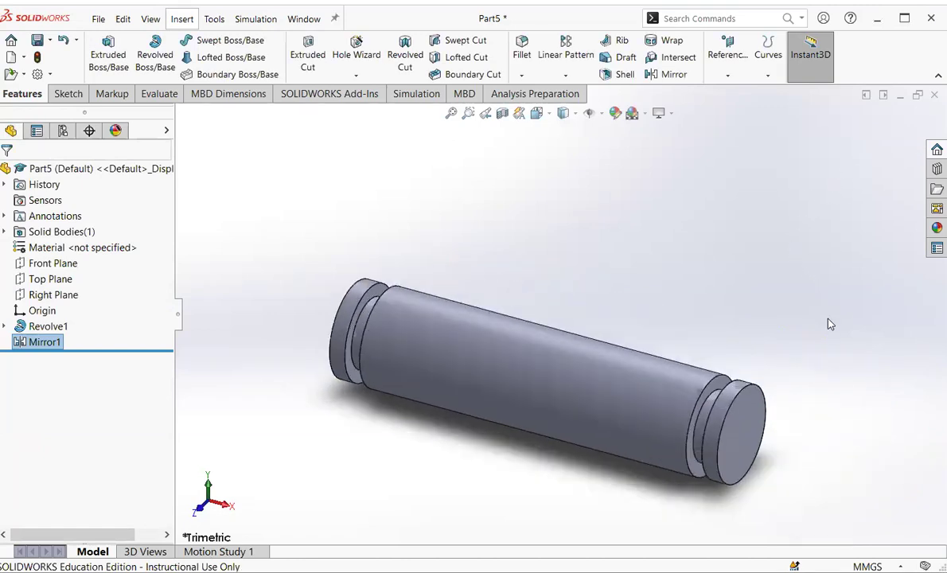